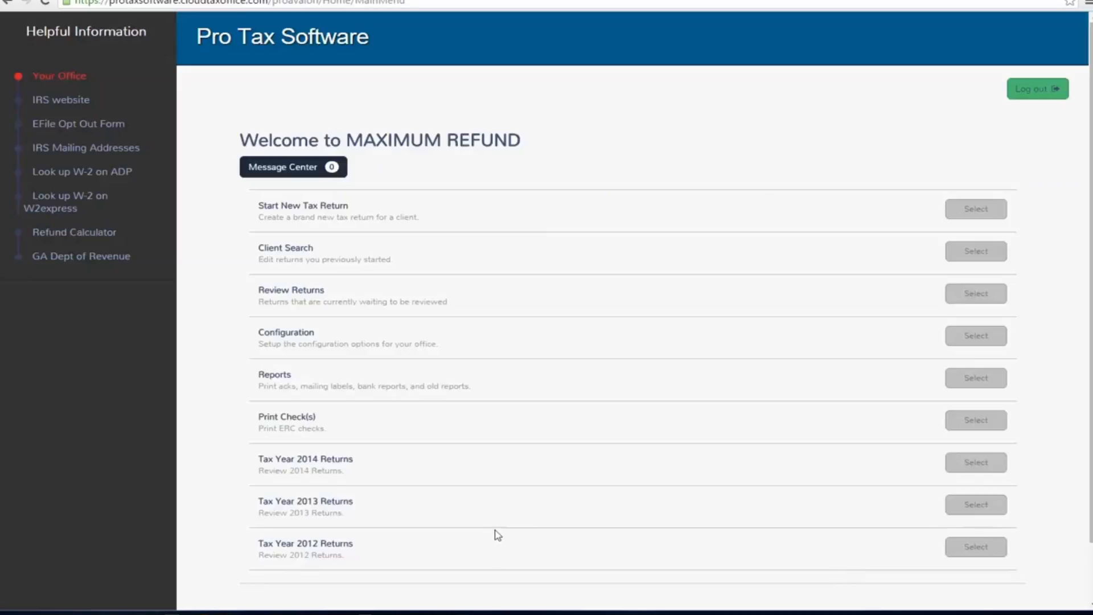
- Start a new tax return and acknowledge the 7216 consent reminder
{"action": "mouse_move", "coordinate": [254, 208]}
{"action": "left_mouse_down"}
{"action": "mouse_move", "coordinate": [308, 211]}
{"action": "mouse_move", "coordinate": [247, 206]}
{"action": "left_mouse_up"}
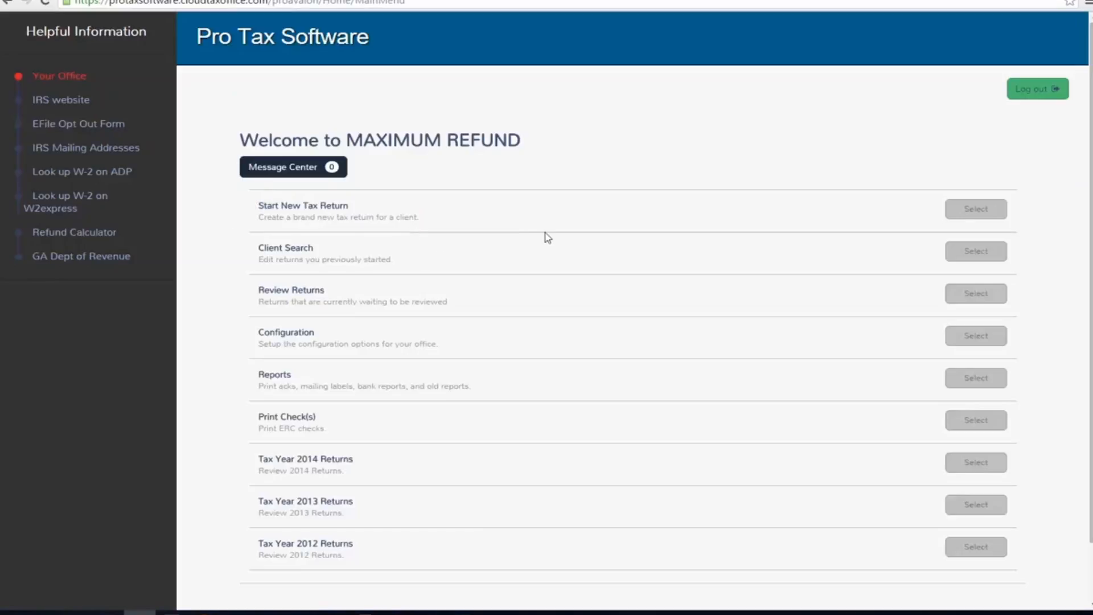
{"action": "left_click", "coordinate": [958, 209]}
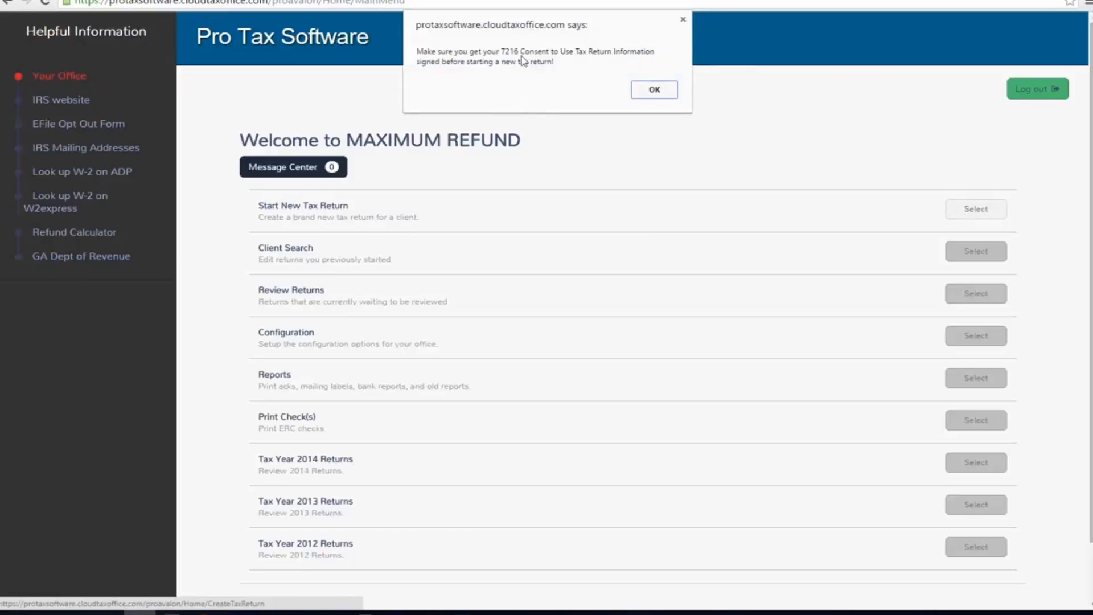
{"action": "left_click", "coordinate": [657, 89]}
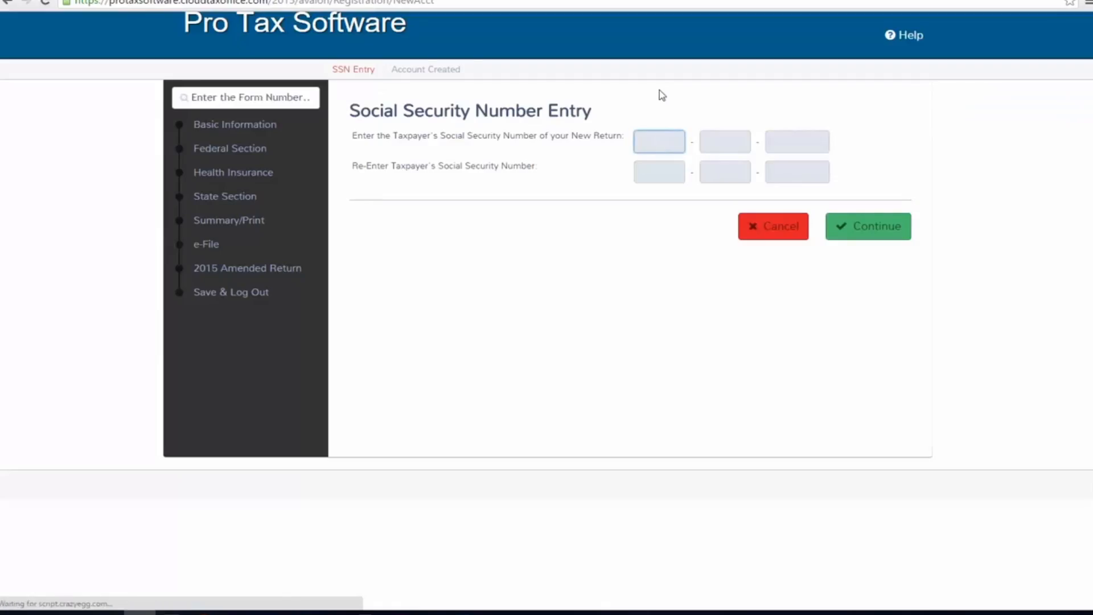
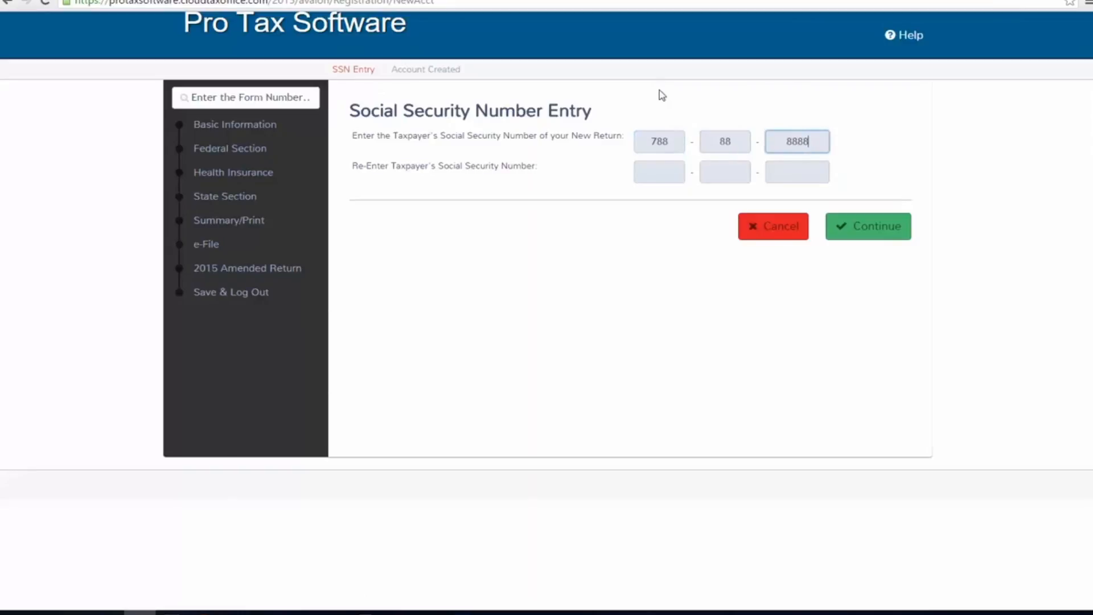
- Enter and re-enter the taxpayer's Social Security number for the new return, and continue to the filing status
{"action": "key", "text": "Tab"}
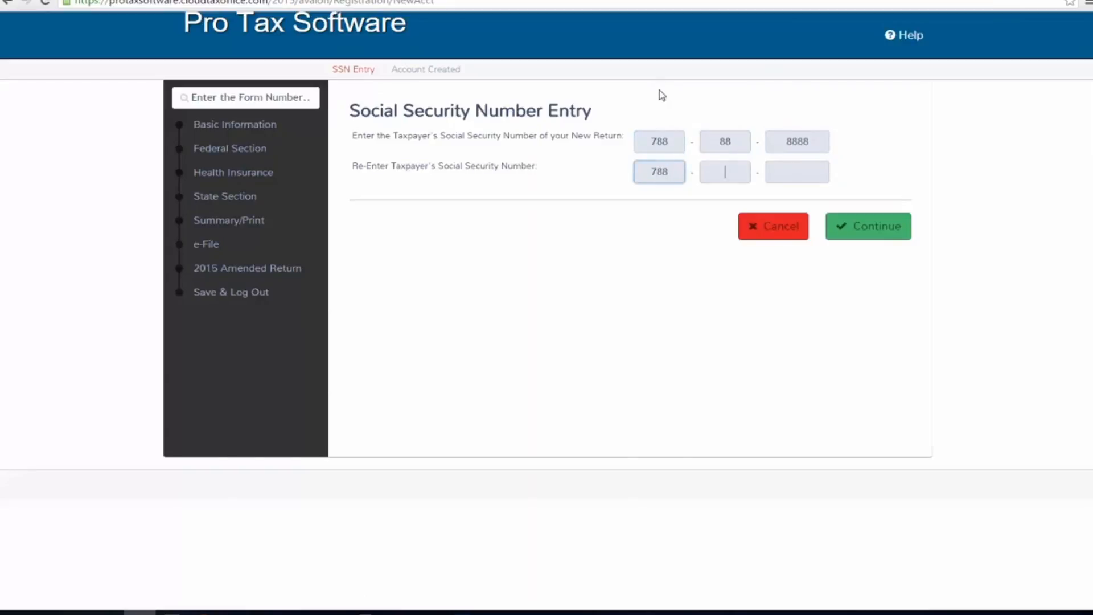
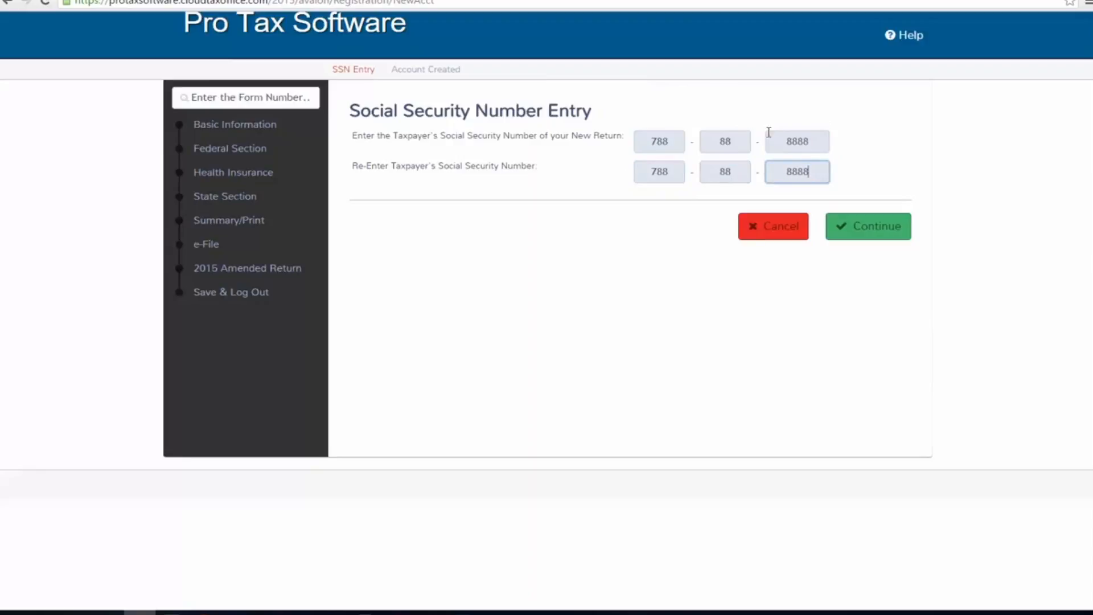
{"action": "left_click", "coordinate": [858, 222]}
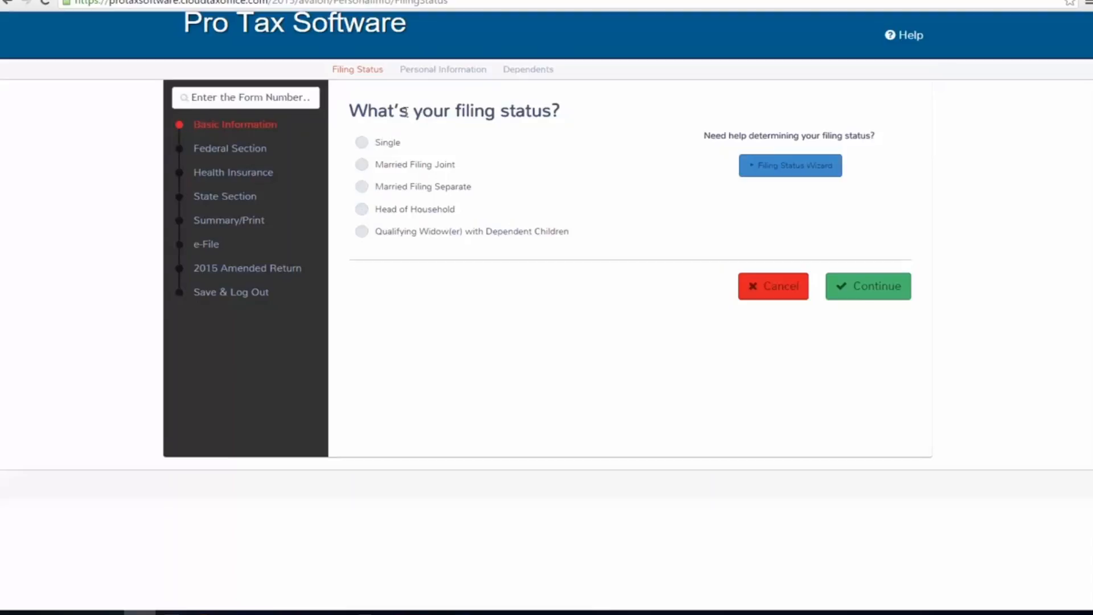
- Choose Head of Household as the filing status and continue to the personal information
{"action": "left_click_drag", "start_coordinate": [359, 112], "coordinate": [515, 112]}
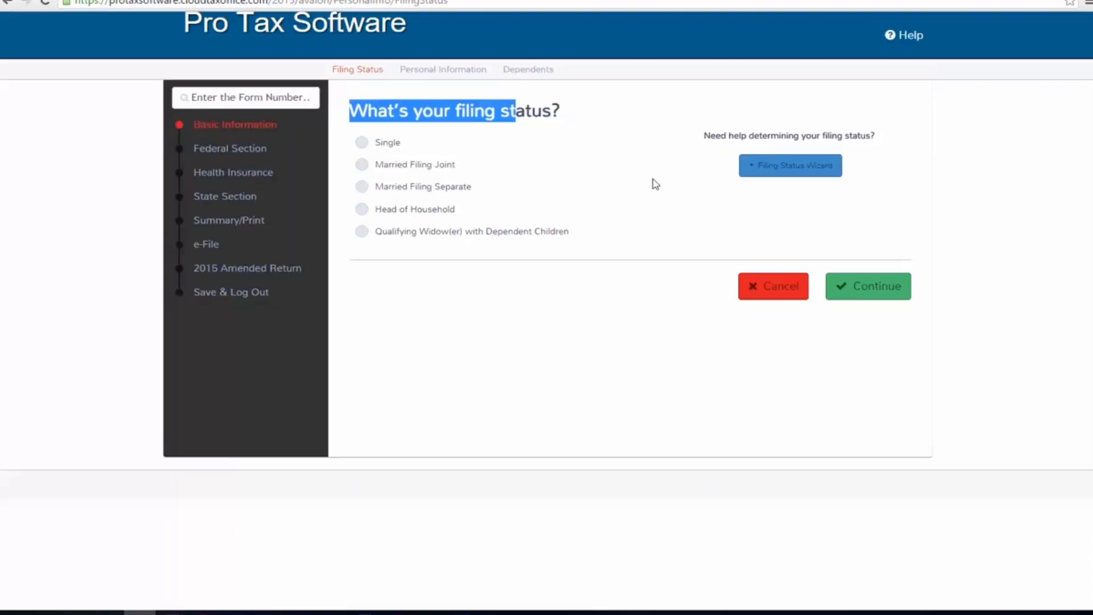
{"action": "left_click_drag", "start_coordinate": [705, 135], "coordinate": [882, 132]}
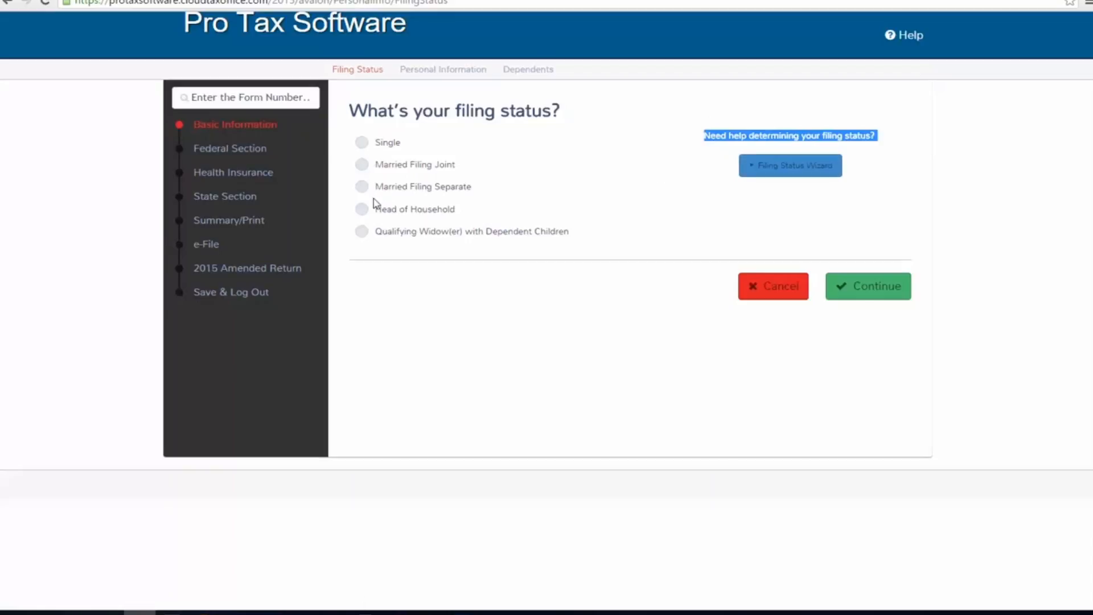
{"action": "left_click", "coordinate": [363, 209]}
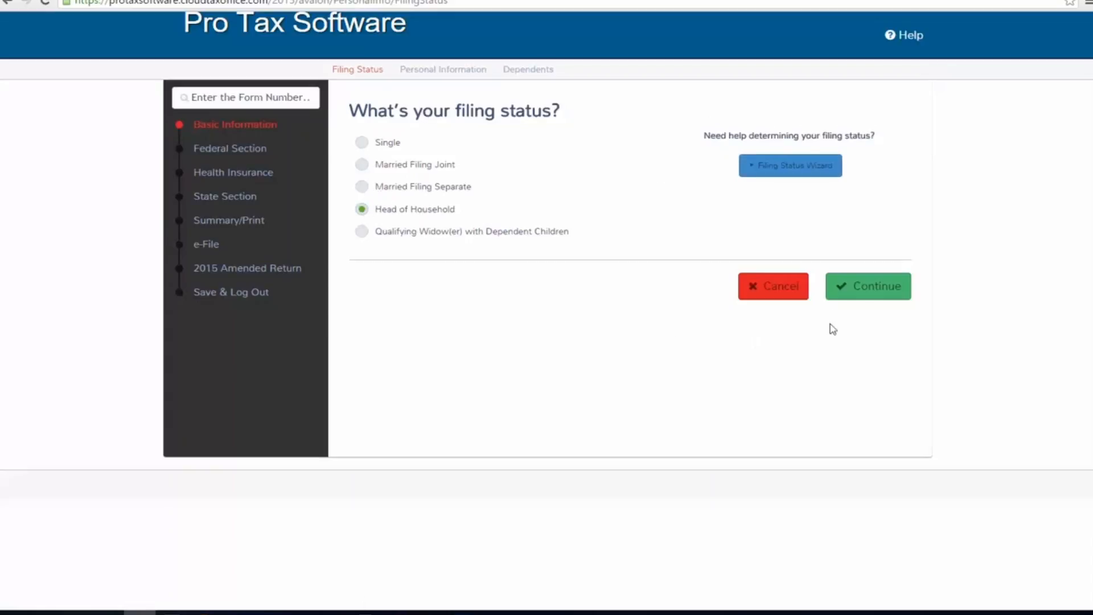
{"action": "left_click", "coordinate": [842, 297]}
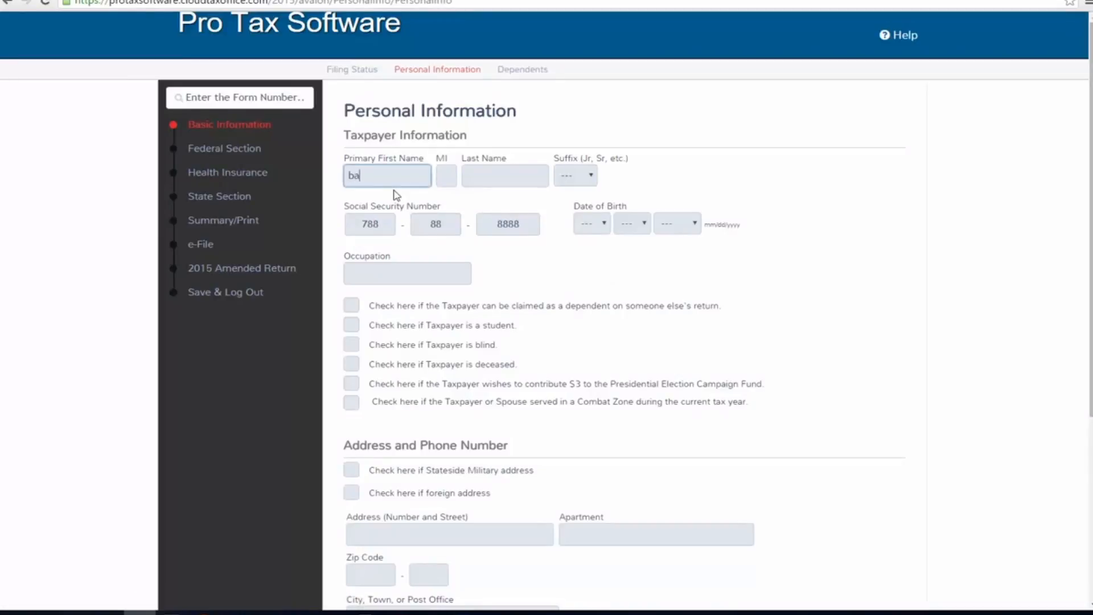
- Fill in the taxpayer's first and last name in the Taxpayer Information section
{"action": "key", "text": "Tab"}
{"action": "key", "text": "Tab"}
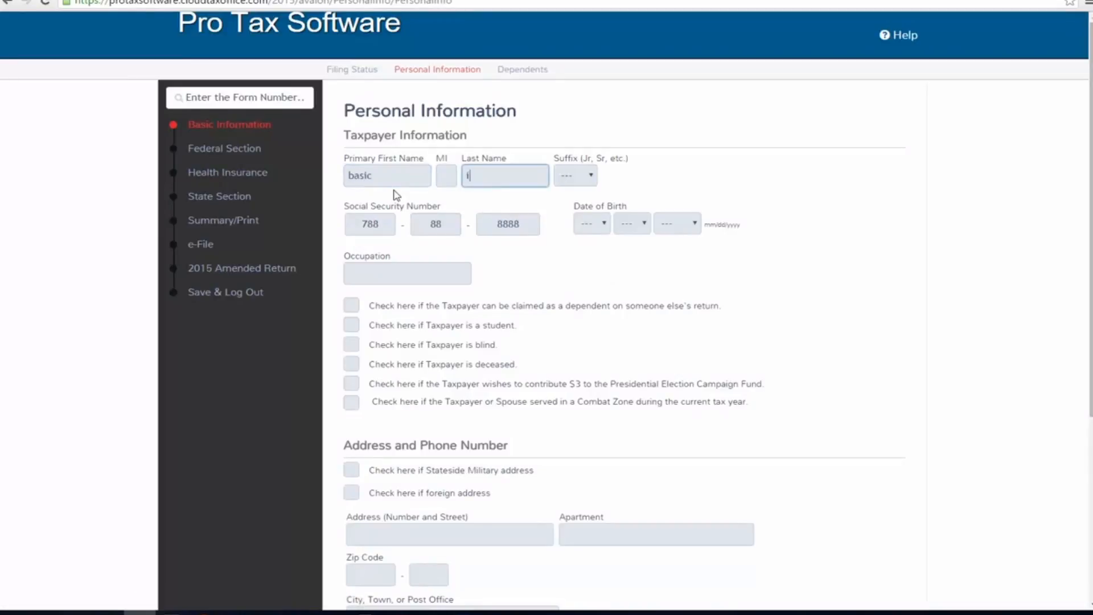
- Enter the taxpayer's date of birth and set the occupation to "sales"
{"action": "key", "text": "Tab"}
{"action": "key", "text": "Tab"}
{"action": "key", "text": "Tab"}
{"action": "key", "text": "Tab"}
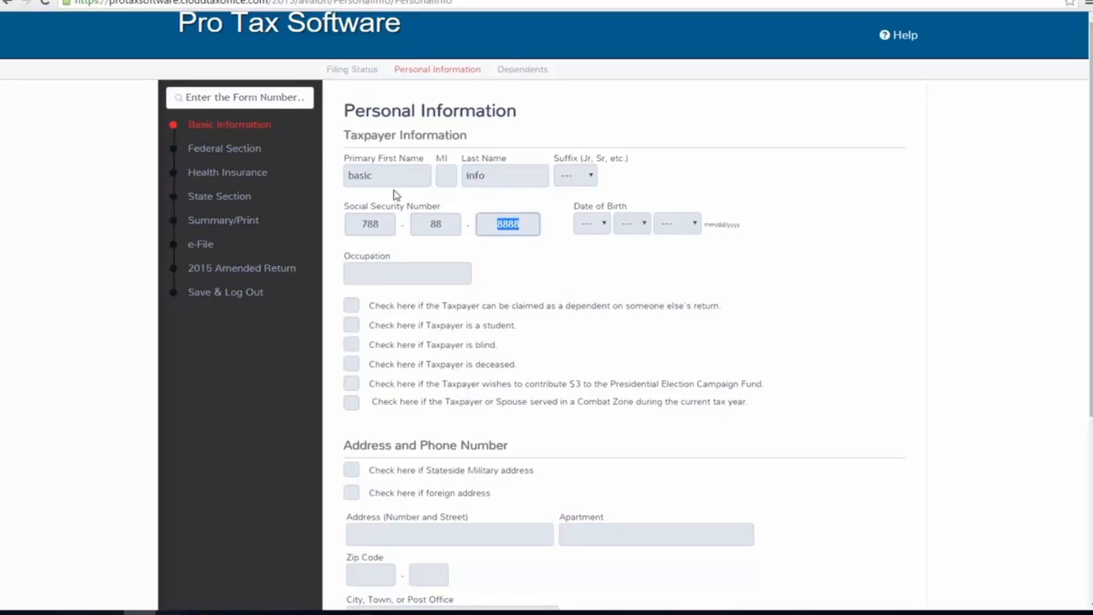
{"action": "key", "text": "Tab"}
{"action": "key", "text": "1"}
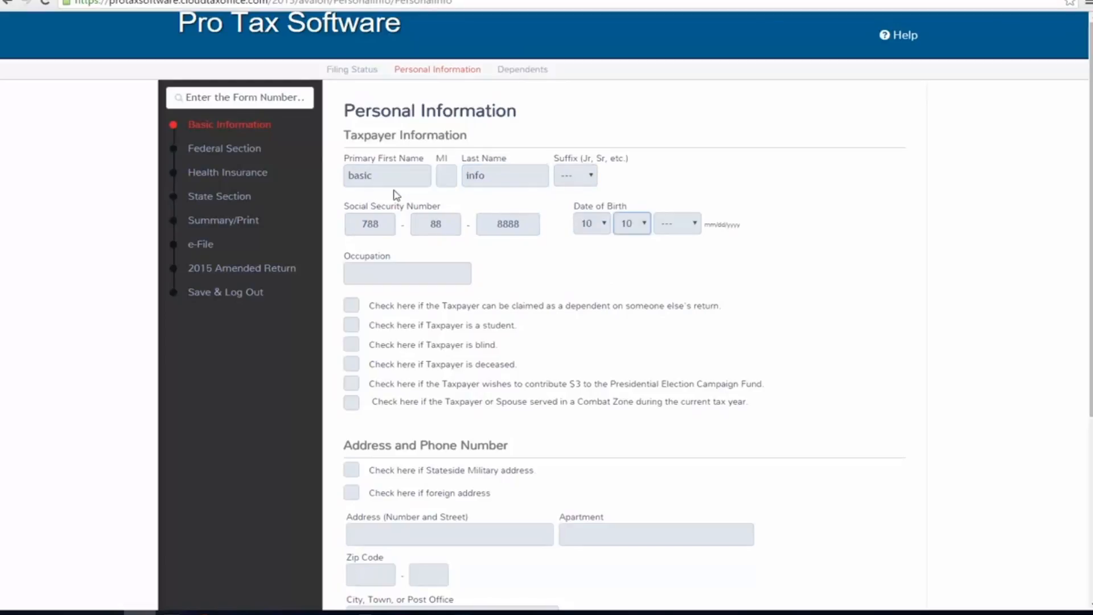
{"action": "key", "text": "Tab"}
{"action": "type", "text": "19991981"}
{"action": "key", "text": "Tab"}
{"action": "type", "text": "sal"}
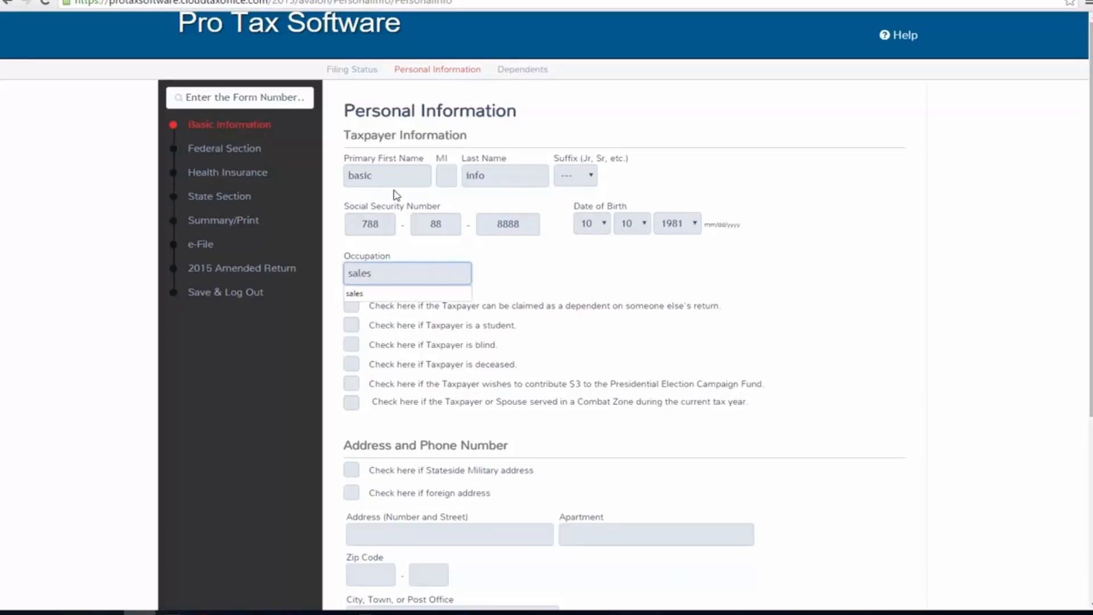
{"action": "type", "text": "es"}
- Enter the taxpayer's street address and ZIP code in the Address and Phone Number section
{"action": "scroll", "coordinate": [455, 450], "scroll_direction": "down", "scroll_amount": 1}
{"action": "left_click", "coordinate": [464, 471]}
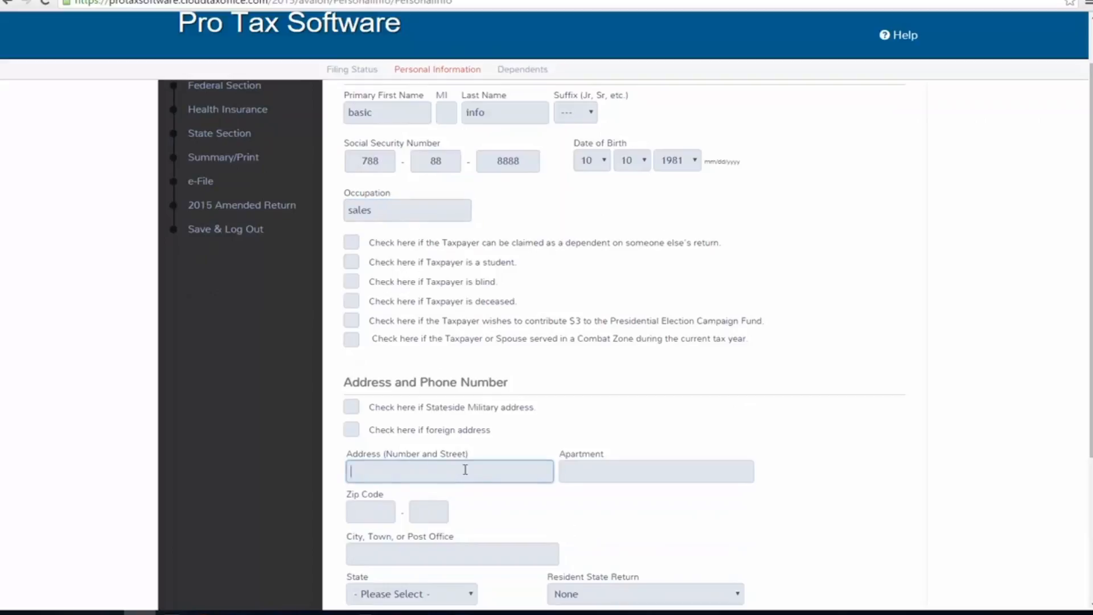
{"action": "key", "text": "Tab"}
{"action": "key", "text": "Tab"}
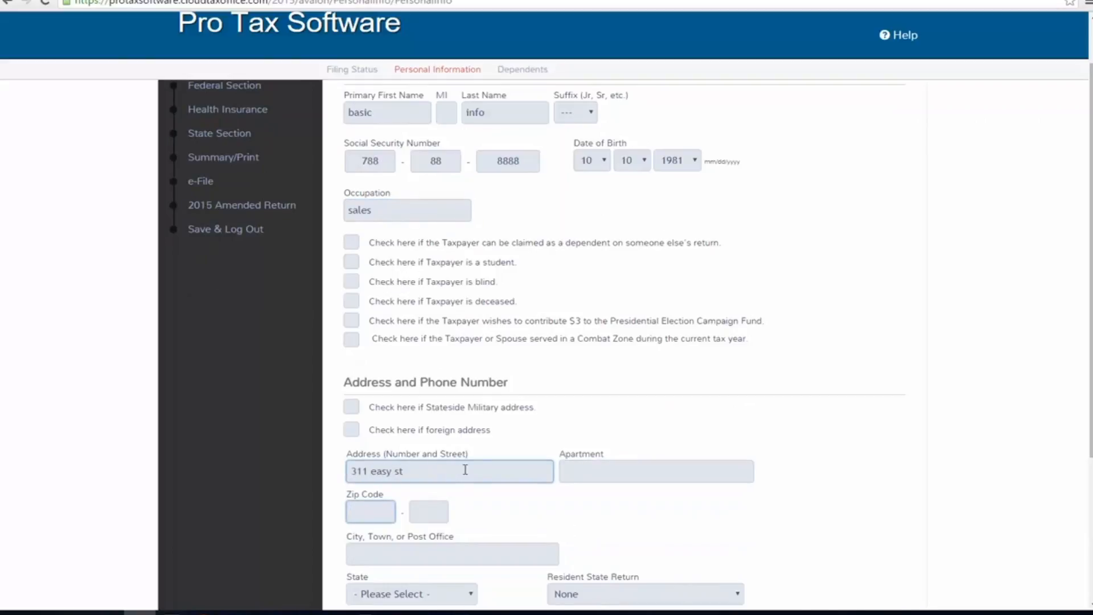
{"action": "type", "text": "33016"}
{"action": "key", "text": "Tab"}
- Fill in the taxpayer's daytime and secondary telephone numbers
{"action": "scroll", "coordinate": [513, 484], "scroll_direction": "down", "scroll_amount": 3}
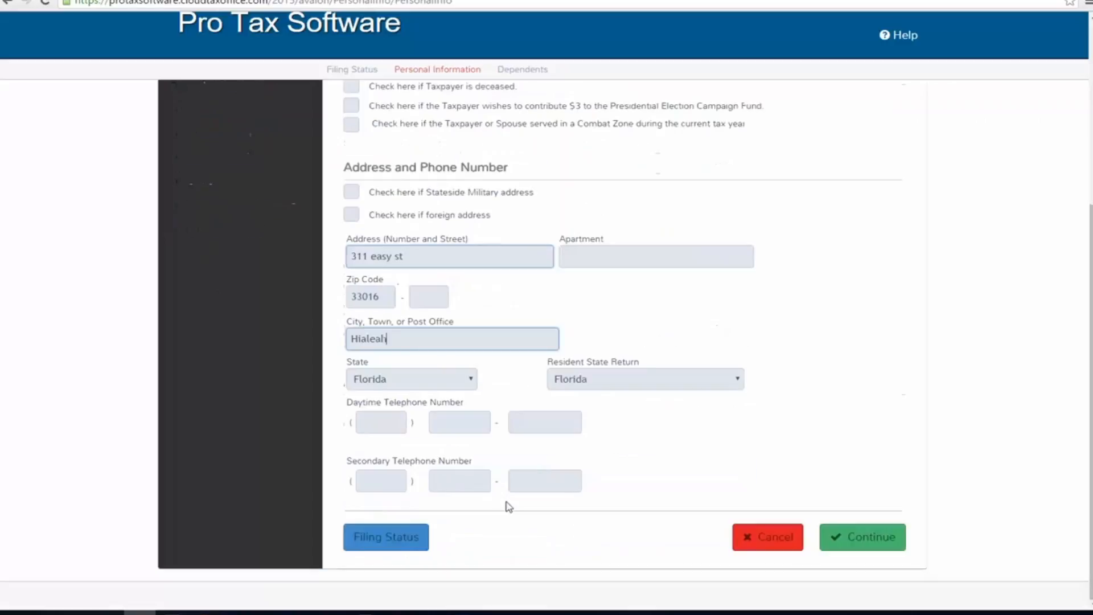
{"action": "left_click", "coordinate": [381, 421]}
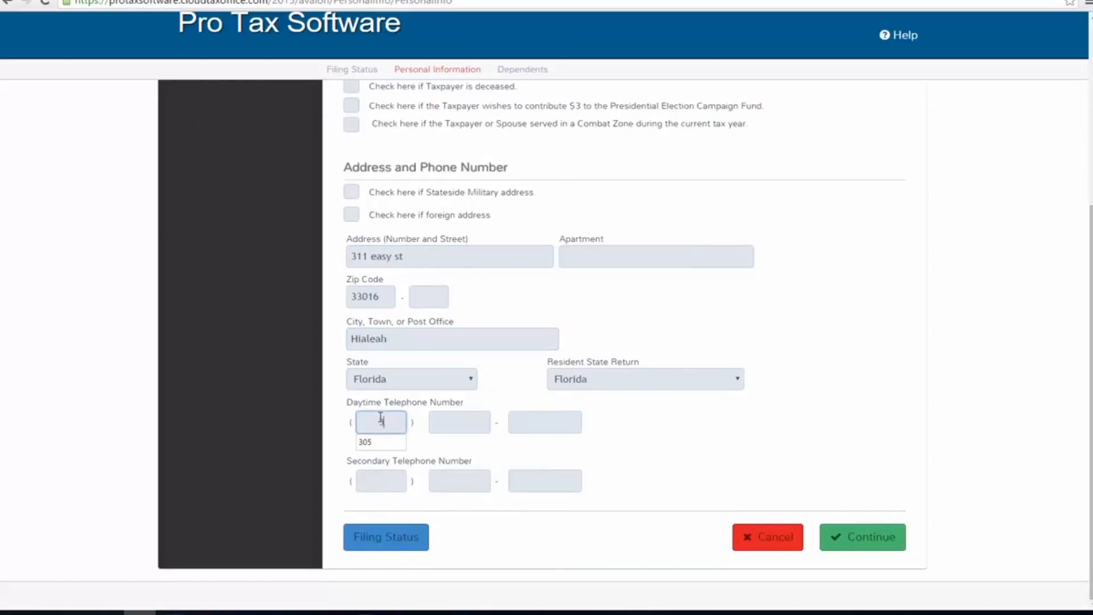
{"action": "key", "text": "Tab"}
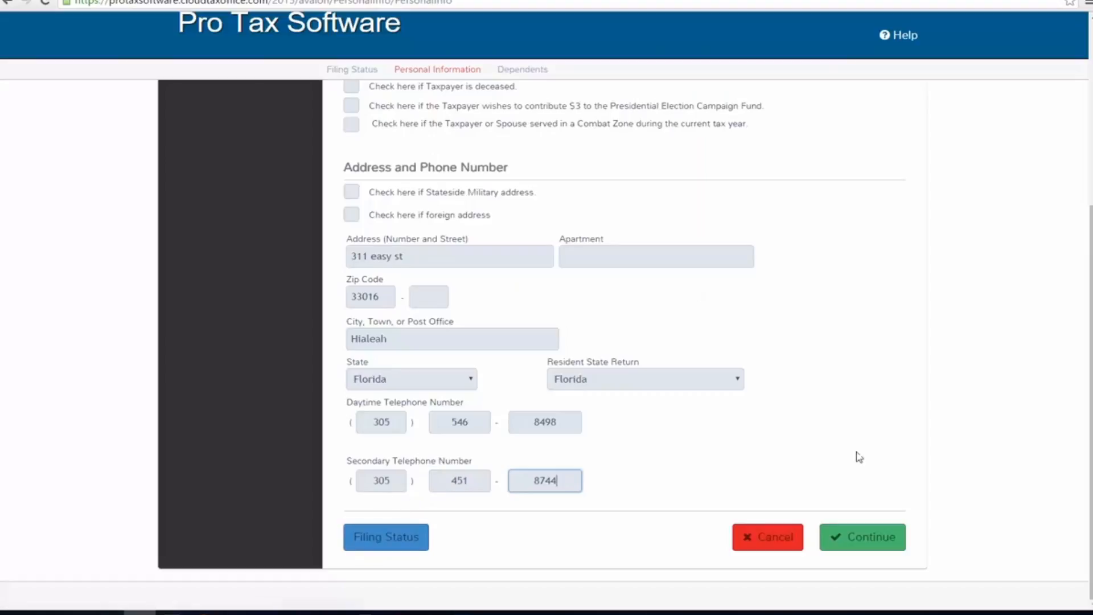
- Submit the completed personal information and answer Yes to having dependents or qualifying persons to claim
{"action": "scroll", "coordinate": [484, 387], "scroll_direction": "up", "scroll_amount": 5}
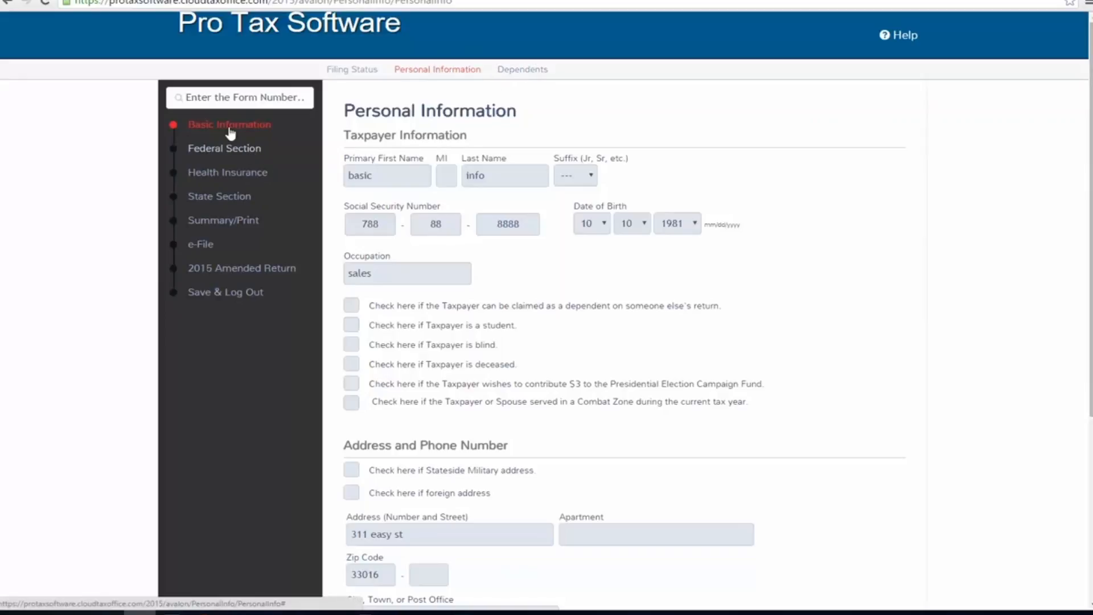
{"action": "left_click", "coordinate": [189, 98]}
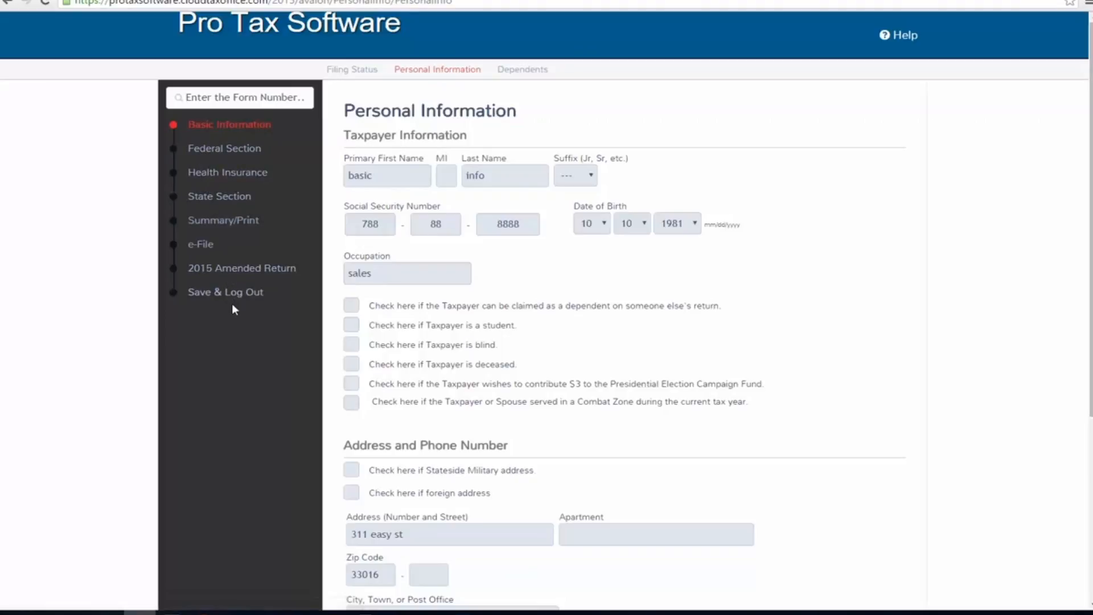
{"action": "scroll", "coordinate": [808, 296], "scroll_direction": "down", "scroll_amount": 5}
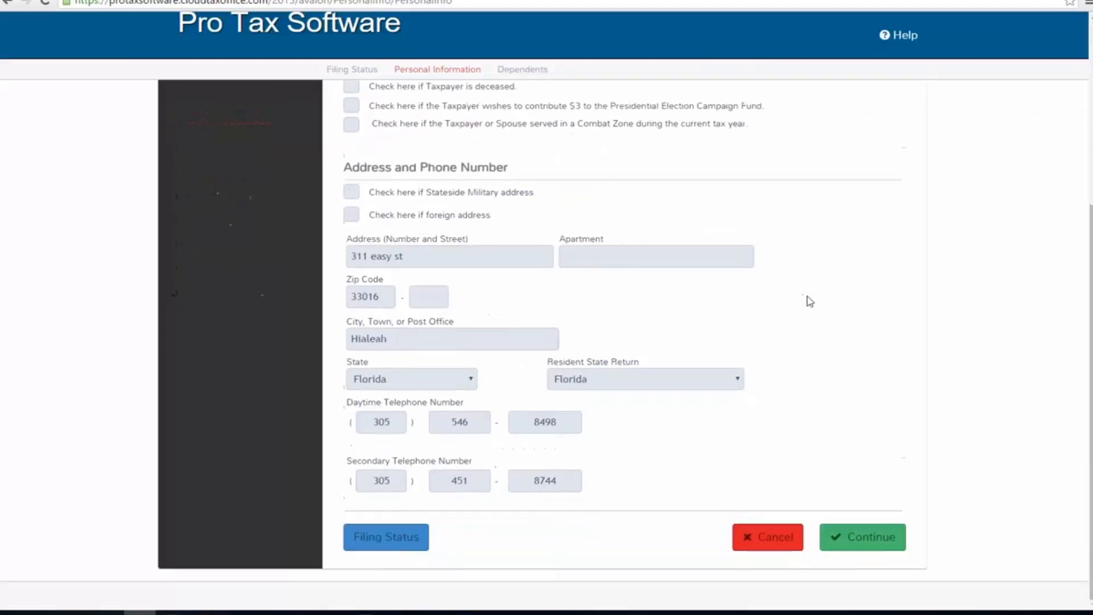
{"action": "left_click", "coordinate": [868, 541]}
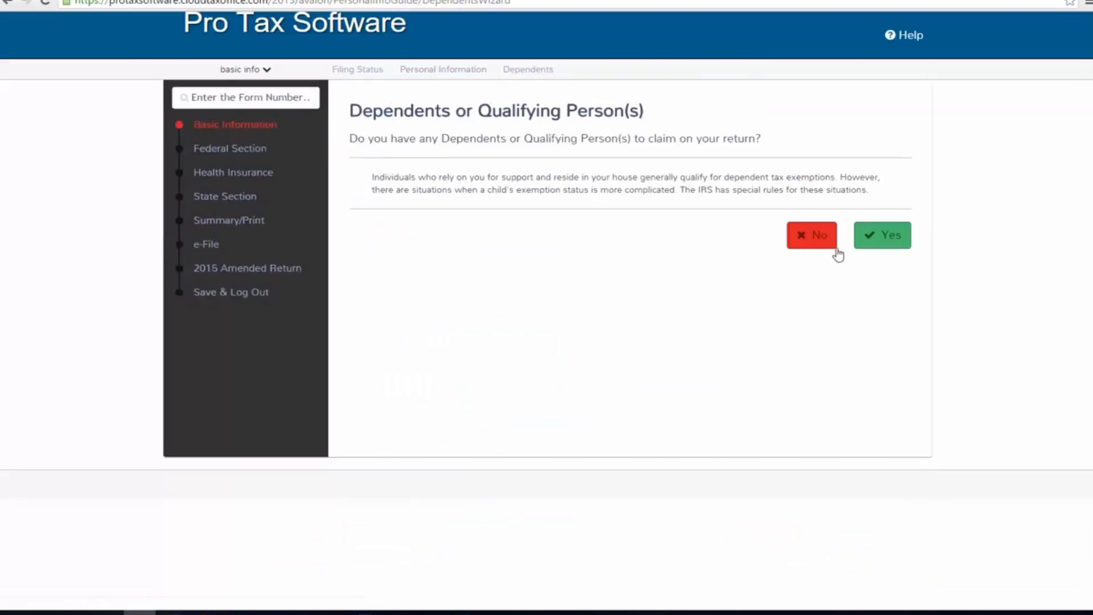
{"action": "left_click", "coordinate": [889, 236]}
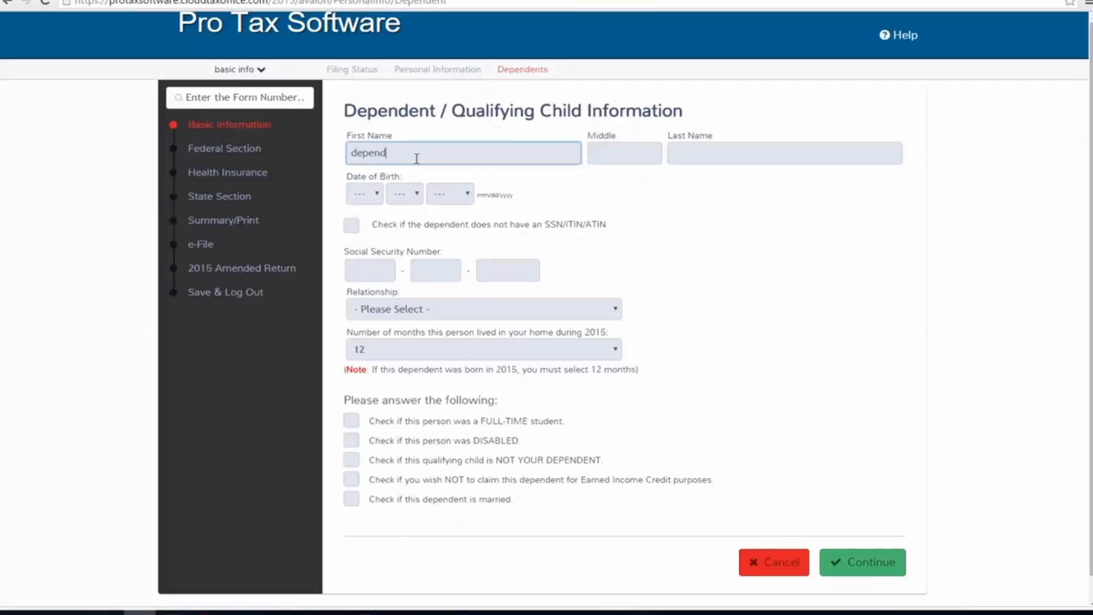
- Enter the dependent's first name, keep the prefilled last name, and set the dependent's date of birth
{"action": "key", "text": "Tab"}
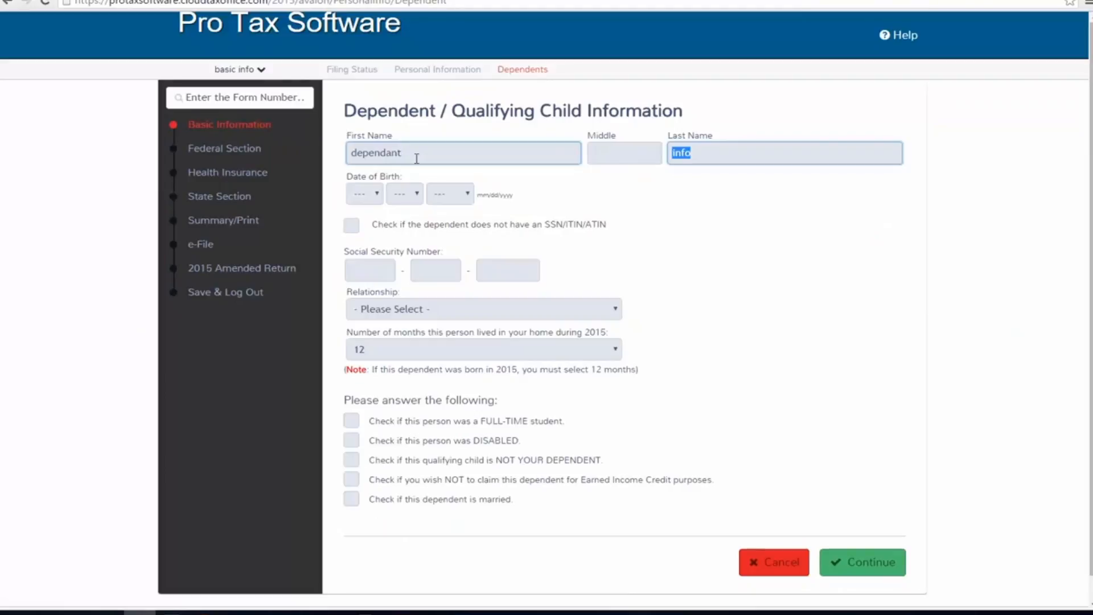
{"action": "key", "text": "Tab"}
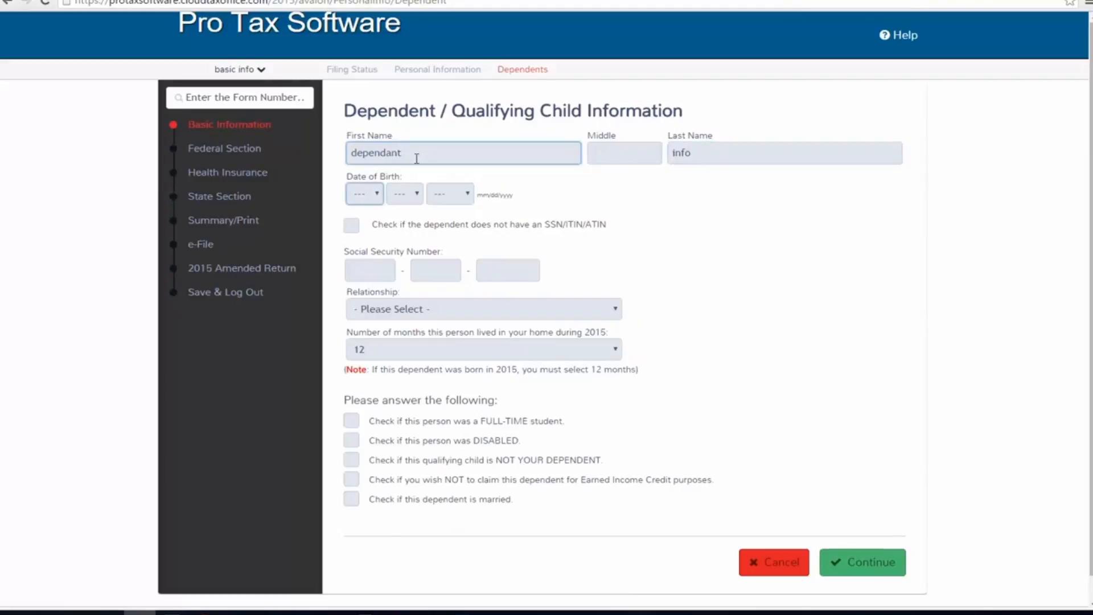
{"action": "key", "text": "Tab"}
{"action": "key", "text": "1"}
{"action": "key", "text": "Tab"}
{"action": "key", "text": "2"}
{"action": "key", "text": "Tab"}
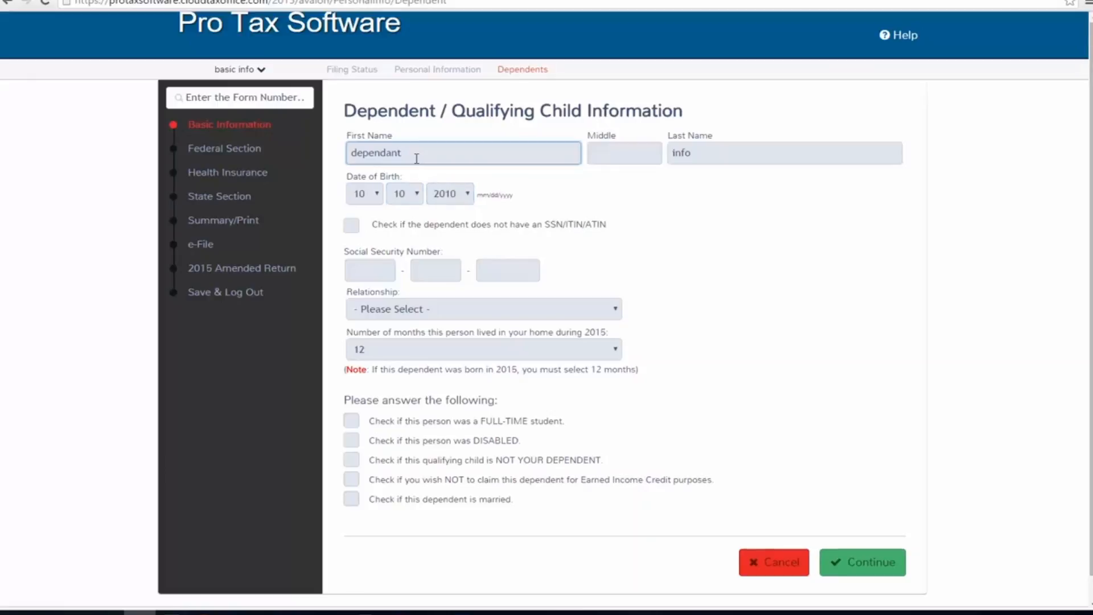
- Enter the dependent's Social Security number
{"action": "left_click", "coordinate": [380, 246]}
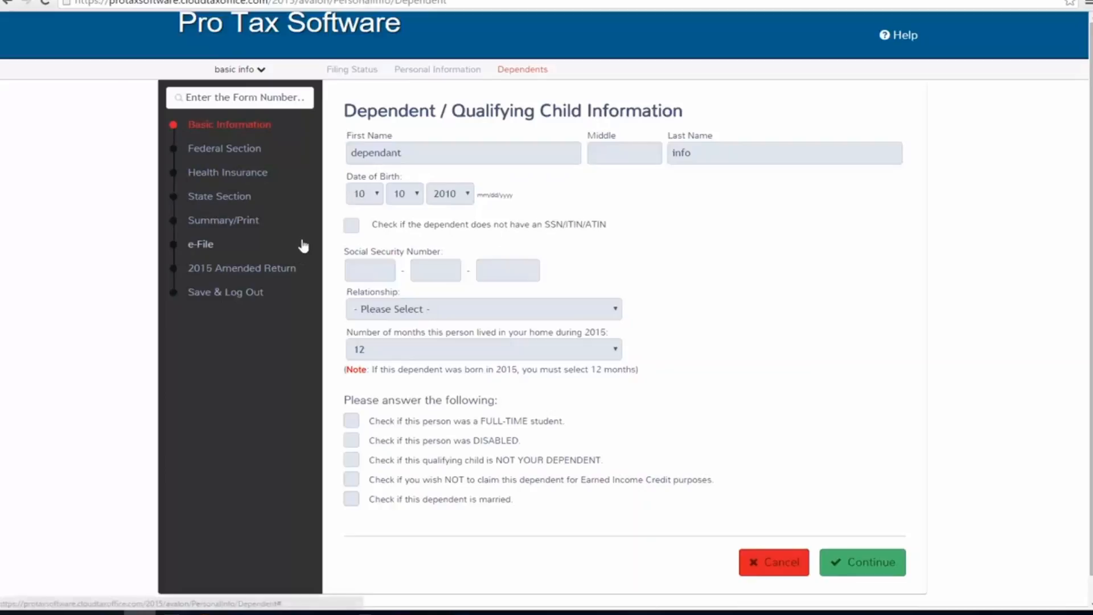
{"action": "left_click", "coordinate": [368, 274]}
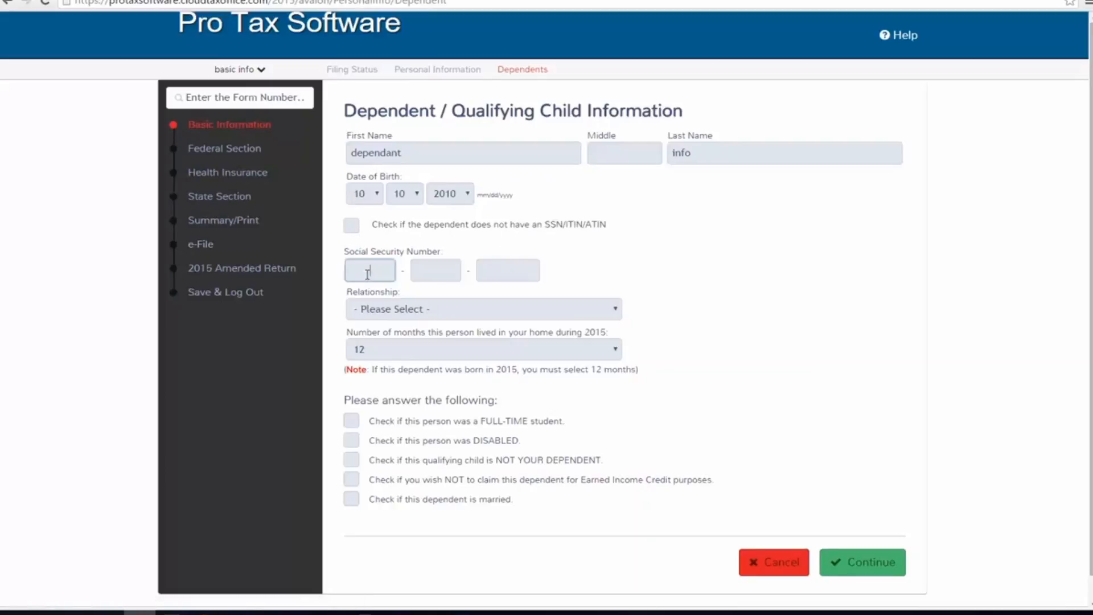
- Set the dependent's relationship to Son and finish the Dependents section, continuing to the Federal Section's income page
{"action": "left_click", "coordinate": [558, 313]}
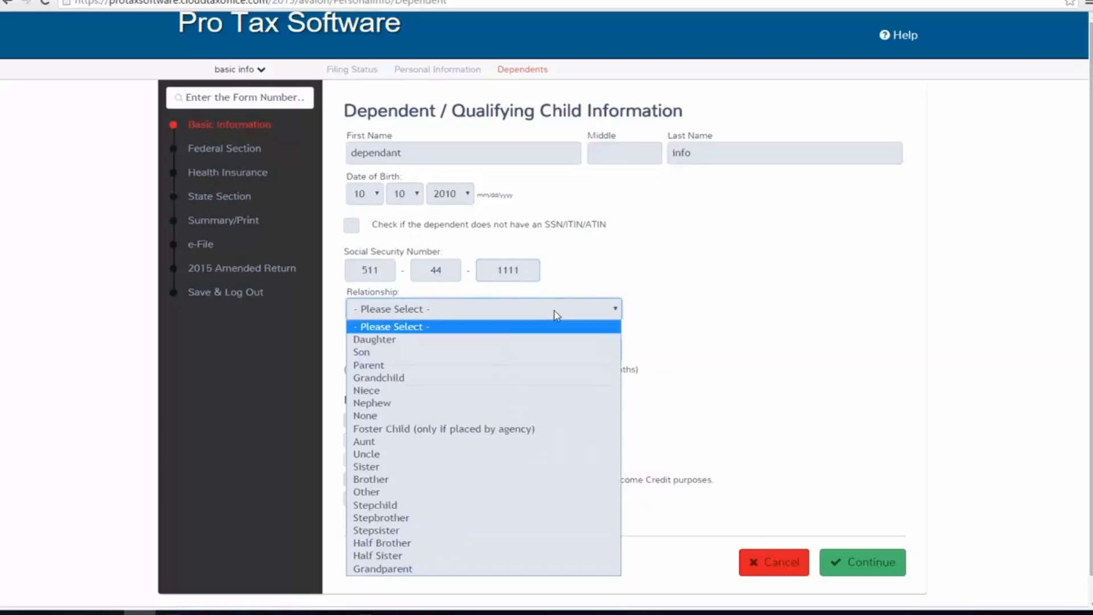
{"action": "left_click", "coordinate": [484, 355]}
{"action": "scroll", "coordinate": [379, 396], "scroll_direction": "down", "scroll_amount": 1}
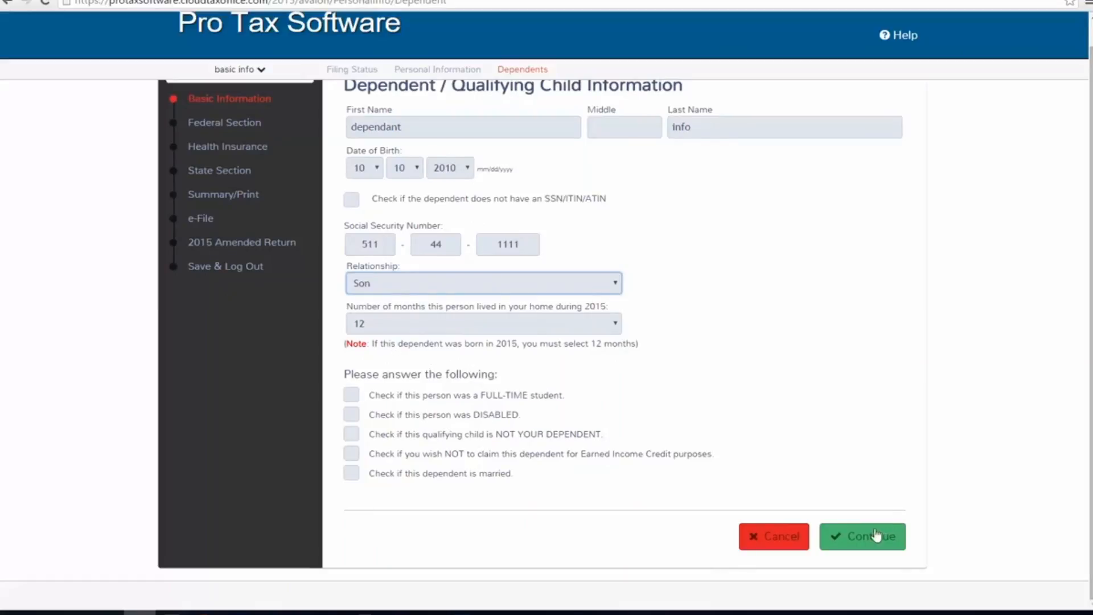
{"action": "left_click", "coordinate": [869, 535]}
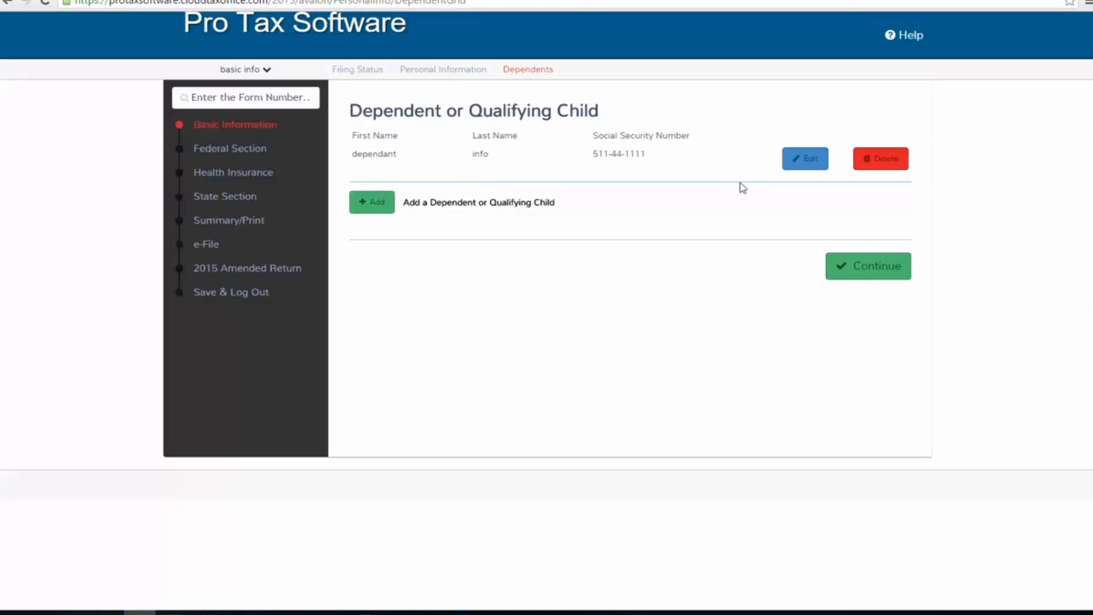
{"action": "left_click", "coordinate": [876, 267]}
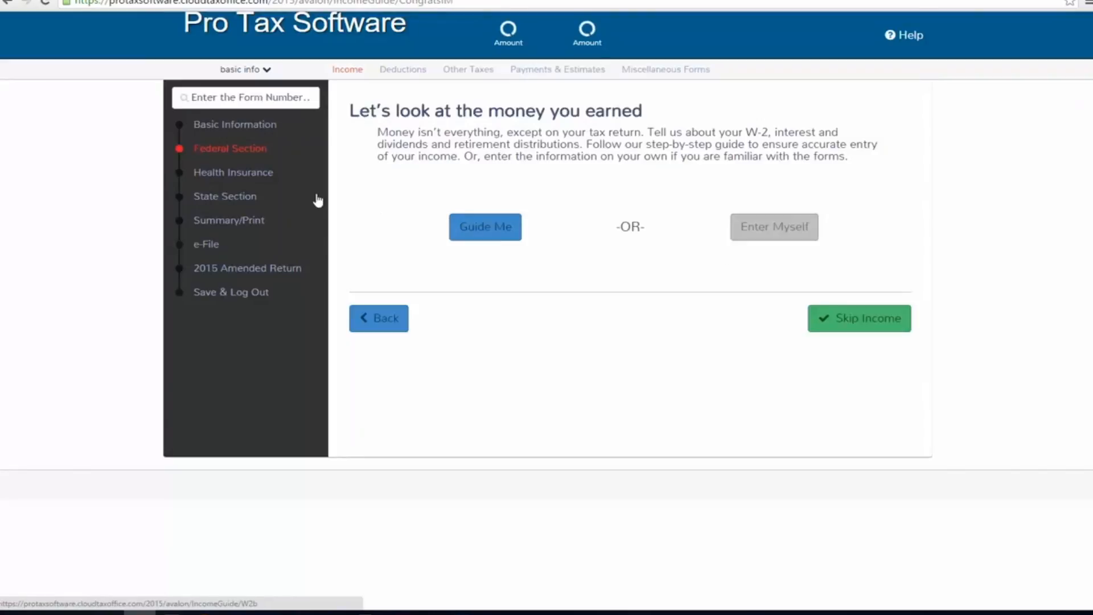